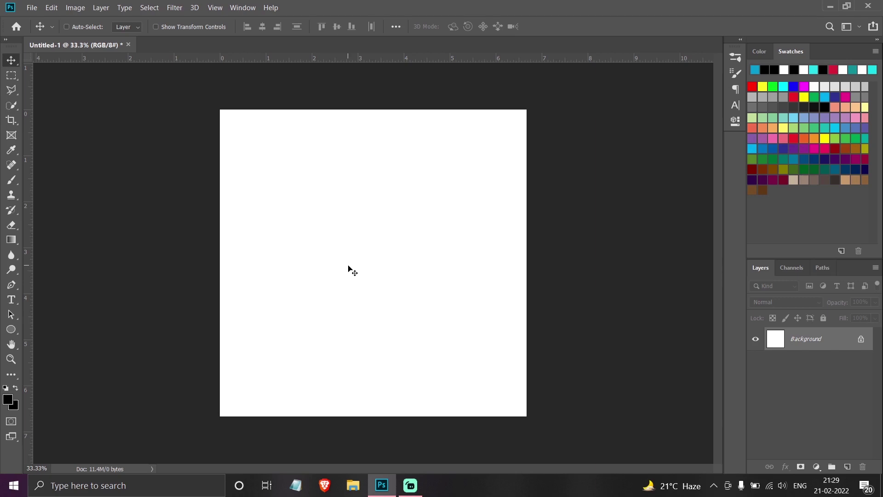
# Draw a large black circle (Ellipse 1) and centre it horizontally and vertically on the canvas.
pyautogui.click(7, 329)
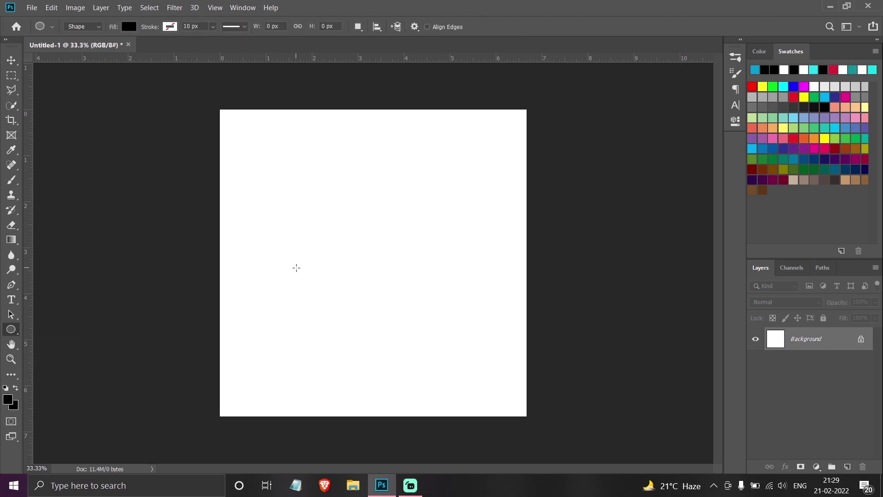
pyautogui.moveTo(291, 178); pyautogui.dragTo(513, 394)
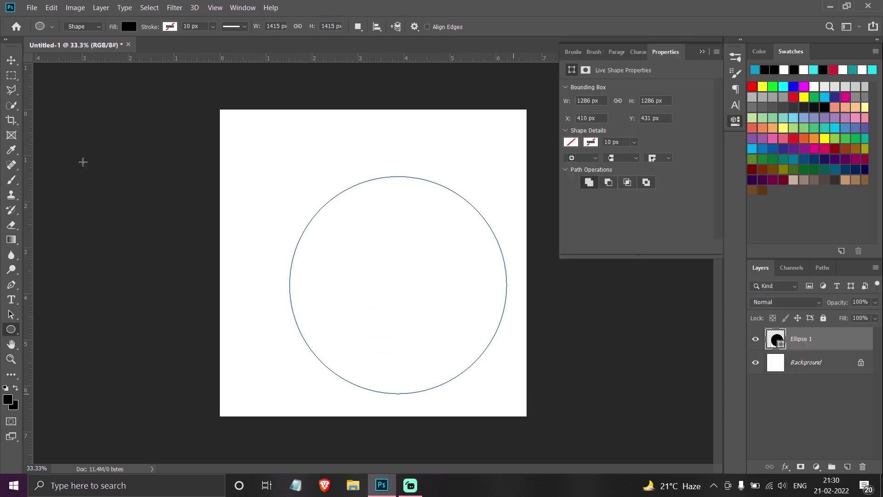
pyautogui.press('v')
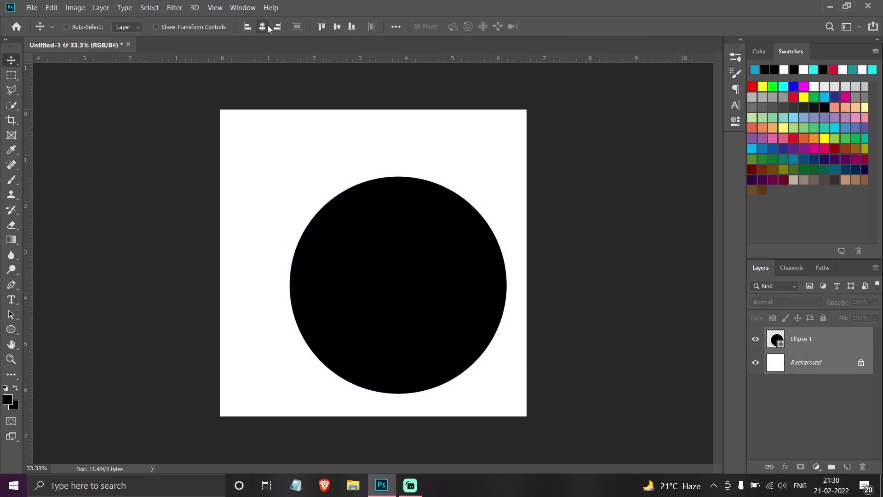
pyautogui.hotkey('shift', 'Left')
pyautogui.hotkey('shift', 'Left')
pyautogui.hotkey('shift', 'Left')
pyautogui.hotkey('shift', 'Left')
pyautogui.hotkey('shift', 'Left')
pyautogui.hotkey('shift', 'Left')
pyautogui.hotkey('shift', 'Left')
pyautogui.hotkey('shift', 'Left')
pyautogui.hotkey('shift', 'Left')
pyautogui.hotkey('shift', 'Left')
pyautogui.hotkey('shift', 'Left')
pyautogui.hotkey('shift', 'Left')
pyautogui.hotkey('shift', 'Left')
pyautogui.hotkey('shift', 'Left')
pyautogui.hotkey('shift', 'Left')
pyautogui.hotkey('shift', 'Left')
pyautogui.hotkey('shift', 'Up')
pyautogui.hotkey('shift', 'Up')
pyautogui.hotkey('shift', 'Up')
pyautogui.hotkey('shift', 'Up')
pyautogui.hotkey('shift', 'Up')
pyautogui.hotkey('shift', 'Up')
pyautogui.hotkey('shift', 'Up')
pyautogui.hotkey('shift', 'Up')
pyautogui.hotkey('shift', 'Up')
pyautogui.hotkey('shift', 'Up')
pyautogui.hotkey('shift', 'Up')
pyautogui.hotkey('shift', 'Up')
pyautogui.hotkey('shift', 'Up')
pyautogui.hotkey('shift', 'Up')
pyautogui.click(809, 362)
pyautogui.click(809, 339)
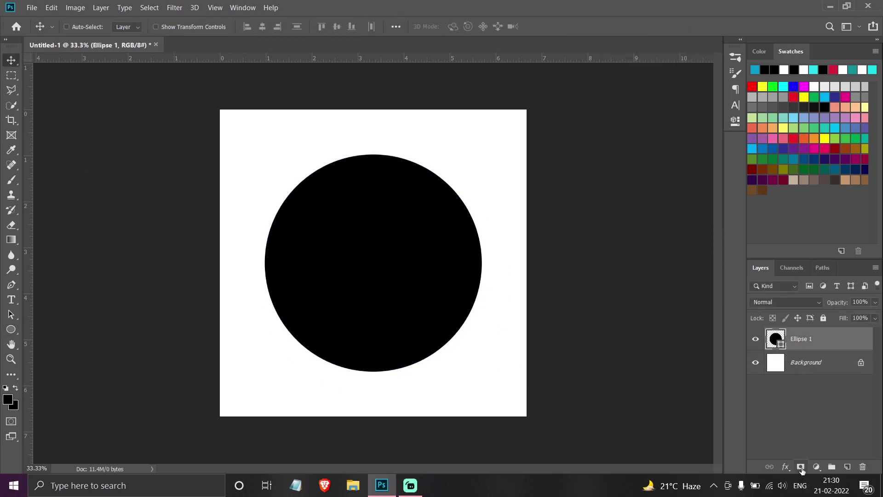
pyautogui.click(800, 466)
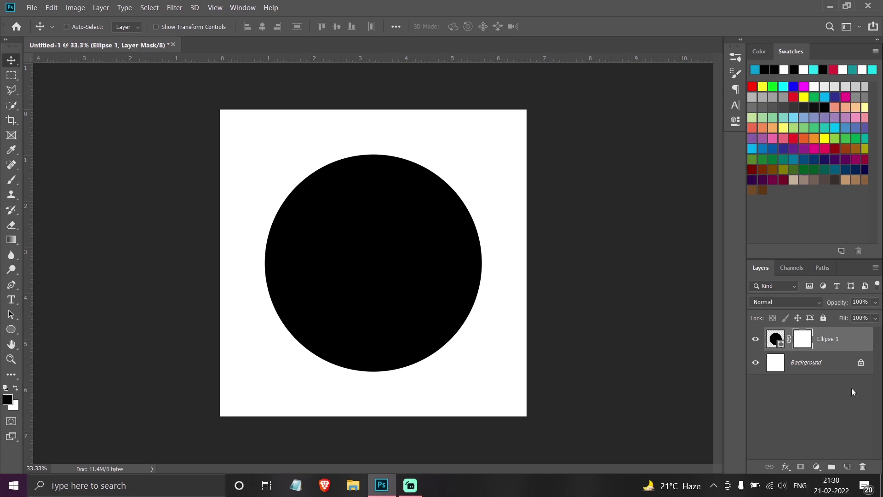
pyautogui.click(11, 179)
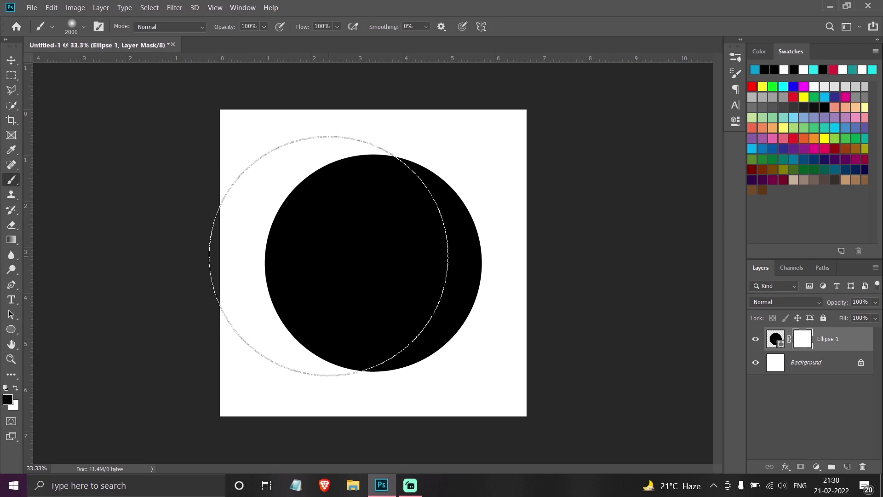
pyautogui.press('[')
pyautogui.press('[')
pyautogui.click(83, 27)
pyautogui.press('Return')
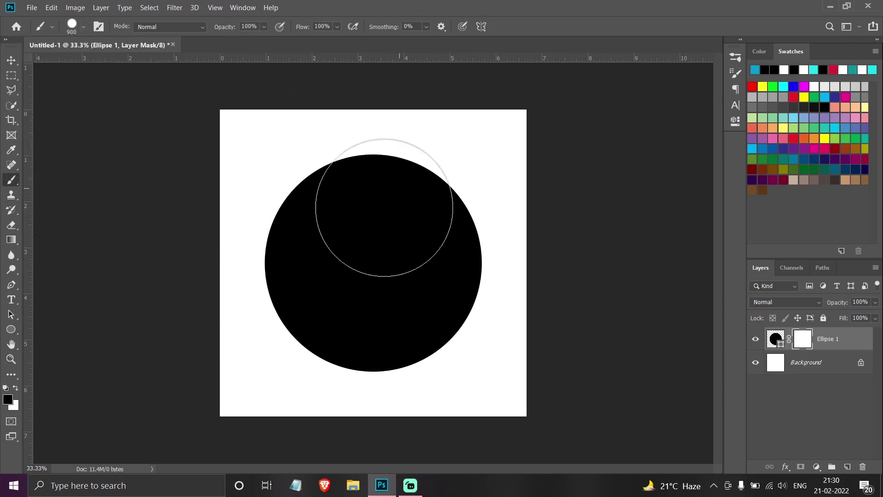
pyautogui.press('[')
pyautogui.press('[')
pyautogui.press('[')
pyautogui.press('[')
pyautogui.press('[')
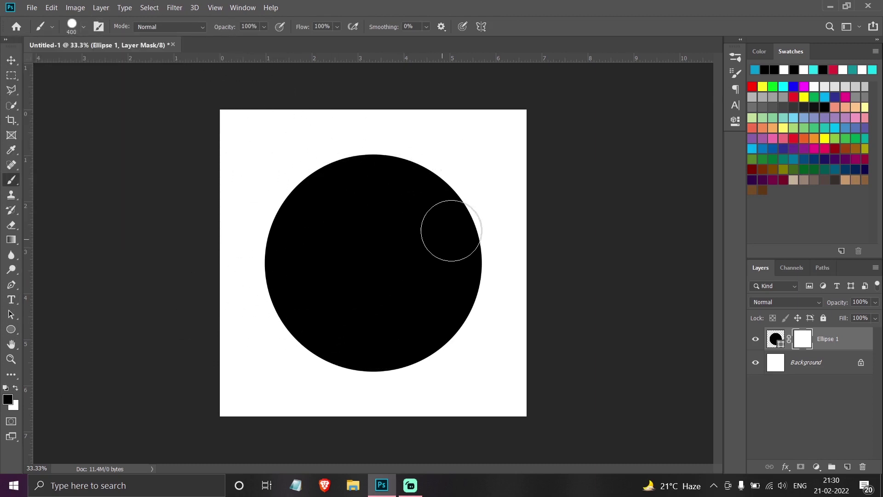
pyautogui.moveTo(489, 180)
pyautogui.mouseDown()
pyautogui.moveTo(352, 273)
pyautogui.moveTo(241, 333)
pyautogui.mouseUp()
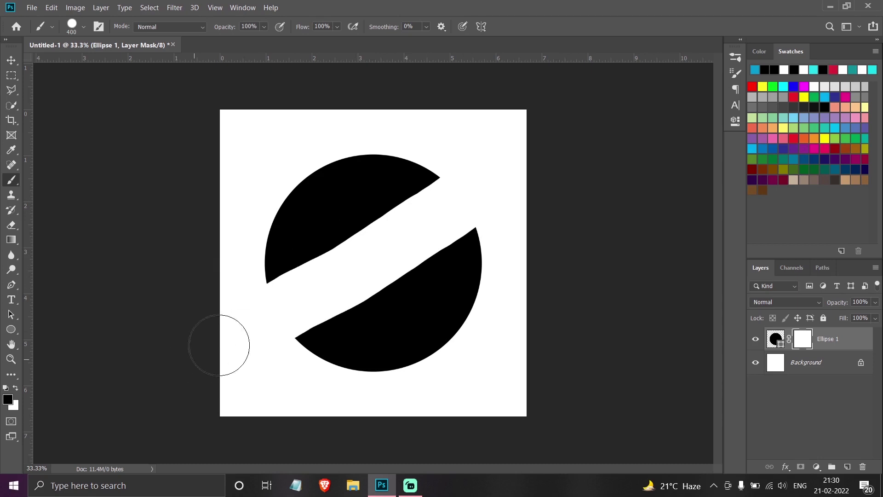
pyautogui.moveTo(477, 197)
pyautogui.mouseDown()
pyautogui.moveTo(378, 217)
pyautogui.moveTo(316, 320)
pyautogui.moveTo(406, 178)
pyautogui.moveTo(229, 290)
pyautogui.moveTo(283, 281)
pyautogui.moveTo(384, 309)
pyautogui.moveTo(473, 262)
pyautogui.mouseUp()
pyautogui.press('x')
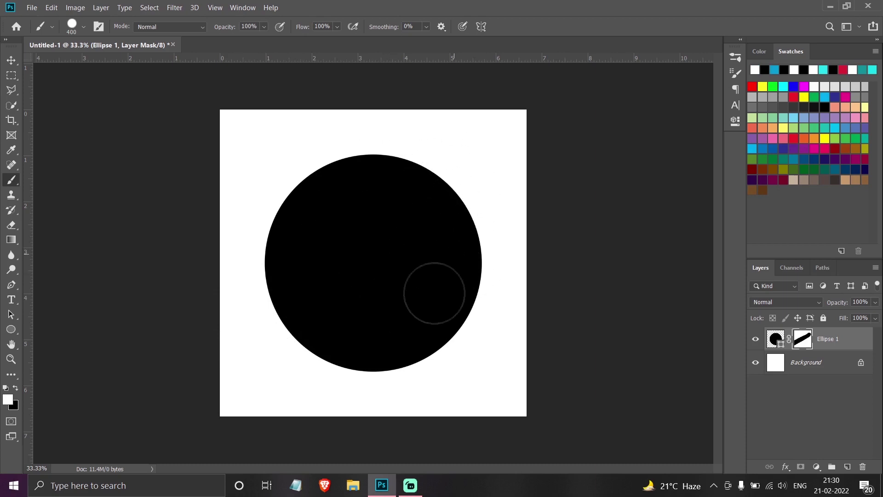
# Make a wedge-shaped Polygonal Lasso selection over the circle's upper-left part.
pyautogui.click(15, 74)
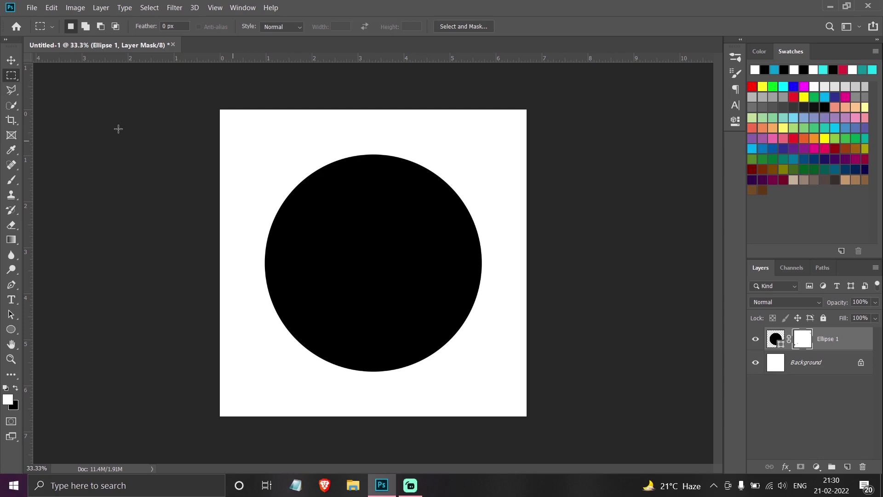
pyautogui.rightClick(11, 90)
pyautogui.click(60, 113)
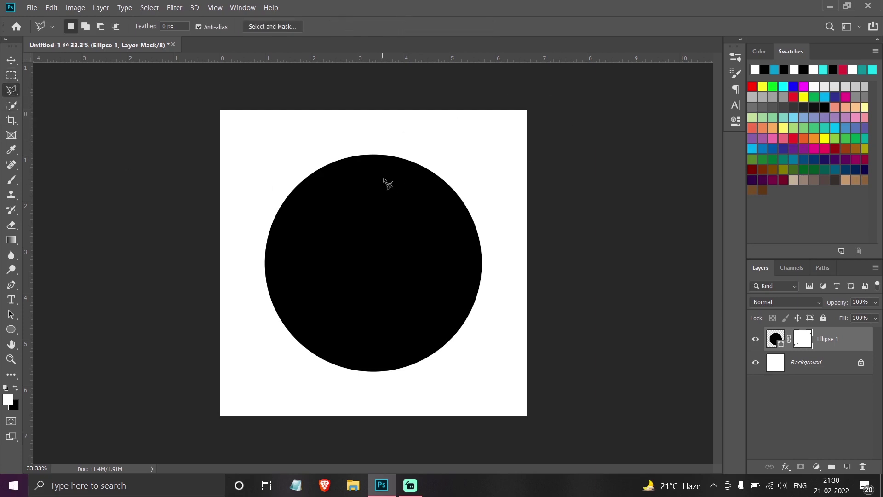
pyautogui.click(336, 149)
pyautogui.click(377, 265)
pyautogui.click(246, 244)
pyautogui.click(275, 164)
pyautogui.click(336, 149)
# Replace the circle's old layer mask with one from the wedge, then reposition the wedge up and left.
pyautogui.click(863, 466)
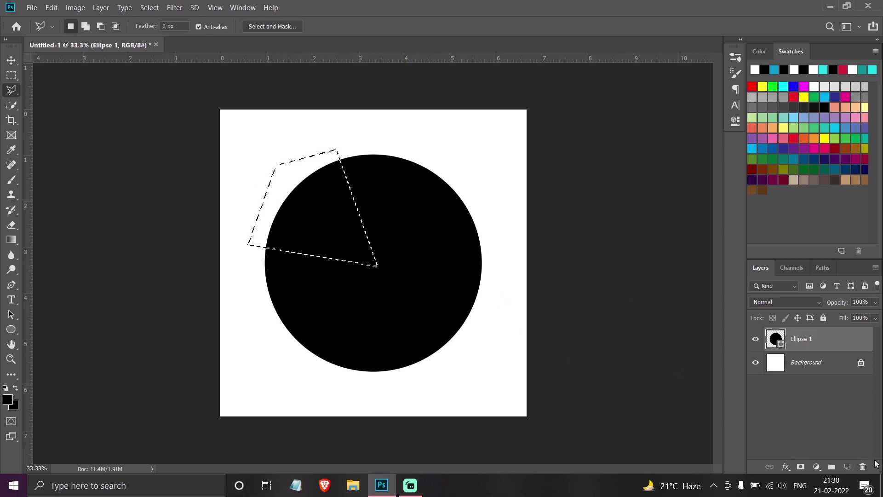
pyautogui.click(801, 467)
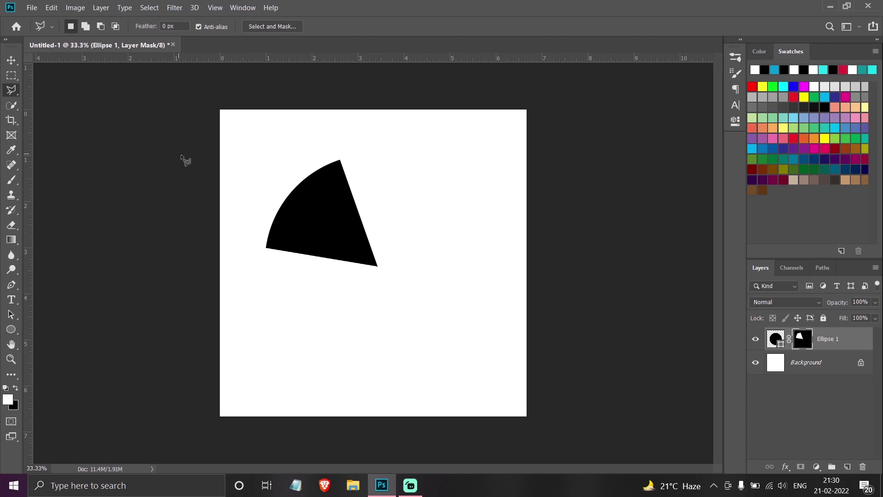
pyautogui.press('v')
pyautogui.moveTo(338, 223)
pyautogui.mouseDown()
pyautogui.moveTo(371, 254)
pyautogui.moveTo(402, 221)
pyautogui.moveTo(350, 212)
pyautogui.mouseUp()
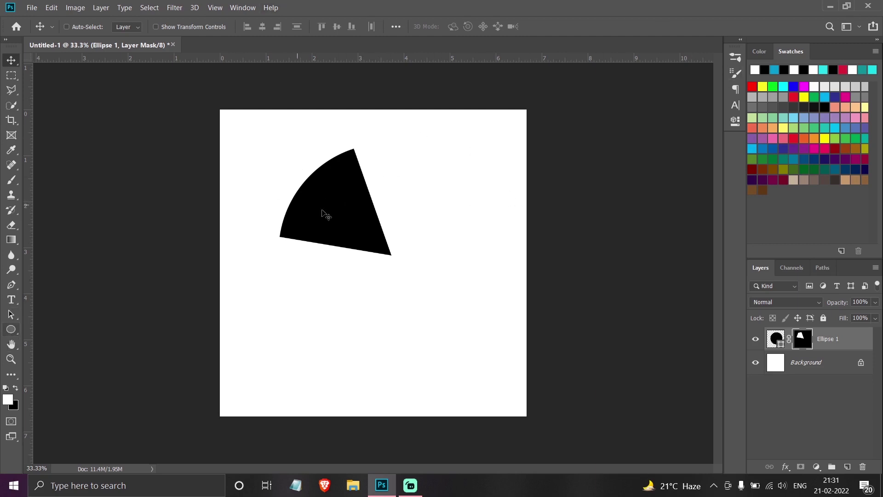
pyautogui.moveTo(322, 213); pyautogui.dragTo(338, 241)
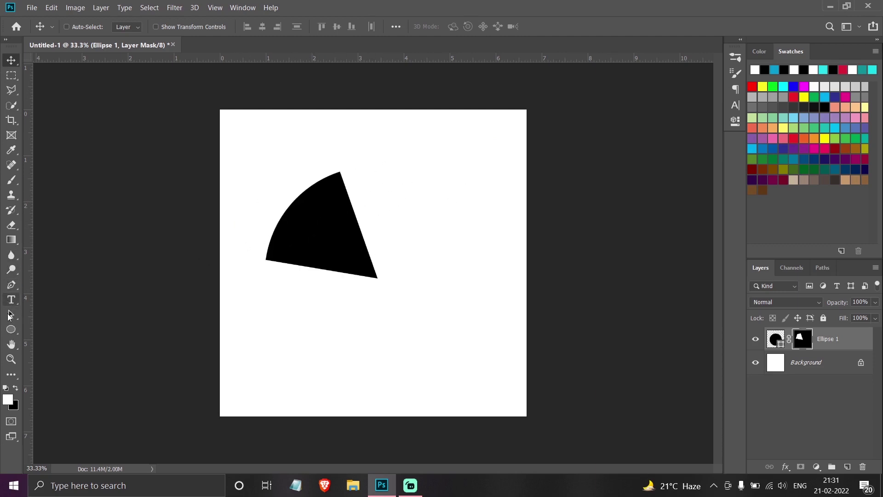
# Lasso most of the canvas, fill the mask selection with White to reveal the full circle, then deselect.
pyautogui.click(10, 90)
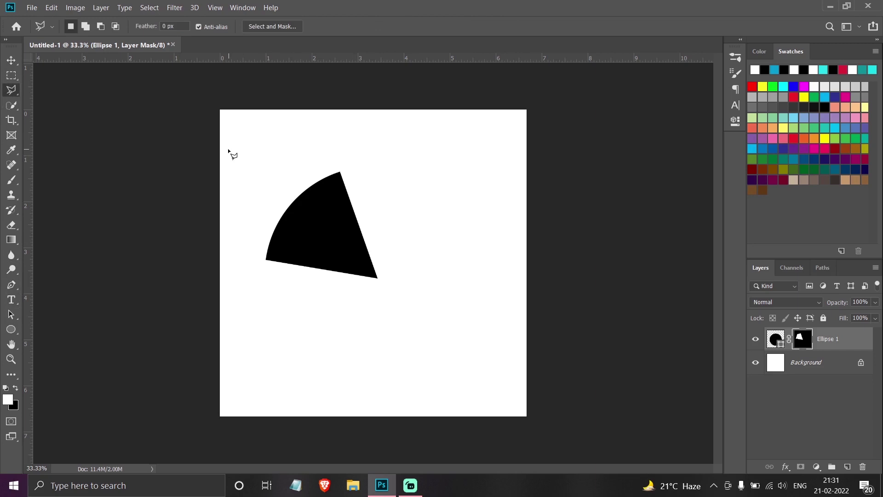
pyautogui.moveTo(228, 149)
pyautogui.mouseDown()
pyautogui.moveTo(526, 141)
pyautogui.moveTo(506, 285)
pyautogui.moveTo(505, 409)
pyautogui.moveTo(516, 421)
pyautogui.moveTo(515, 410)
pyautogui.moveTo(219, 391)
pyautogui.moveTo(228, 149)
pyautogui.mouseUp()
pyautogui.rightClick(349, 228)
pyautogui.click(381, 363)
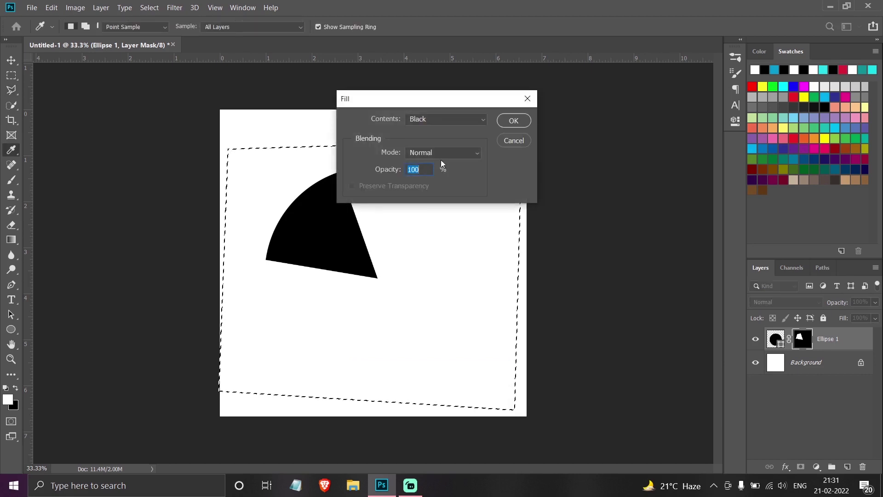
pyautogui.click(438, 116)
pyautogui.click(421, 232)
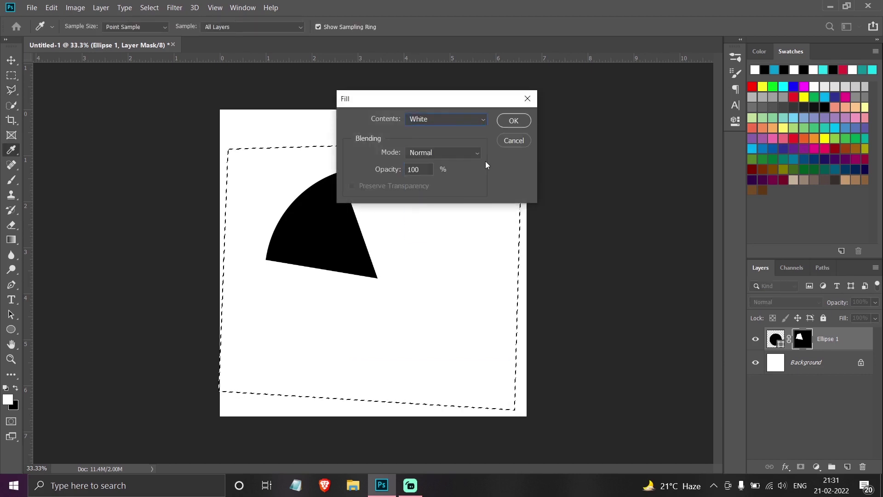
pyautogui.click(513, 121)
pyautogui.click(188, 155)
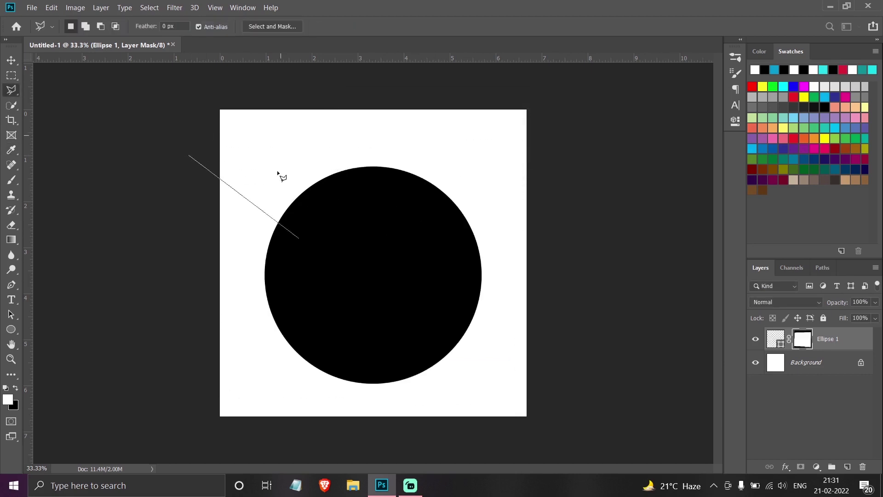
pyautogui.click(336, 168)
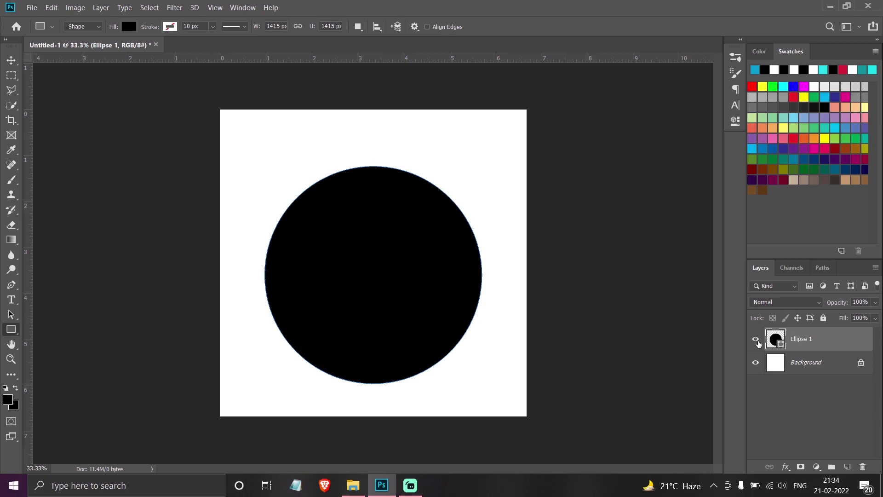
# Hide Ellipse 1 and draw a wide black rectangle across the middle of the canvas.
pyautogui.click(756, 339)
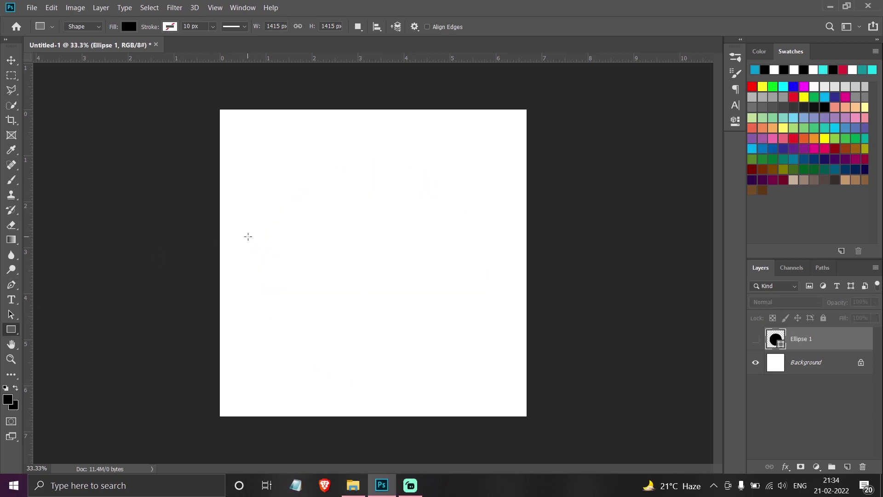
pyautogui.moveTo(248, 236); pyautogui.dragTo(486, 266)
pyautogui.press('v')
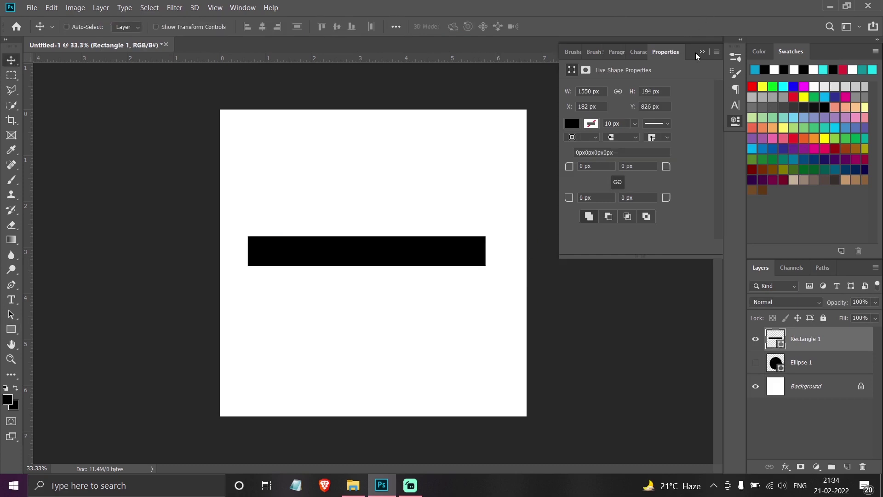
pyautogui.click(701, 52)
# Free-transform the rectangle into a slanted parallelogram using skew value 20.
pyautogui.hotkey('ctrl', 't')
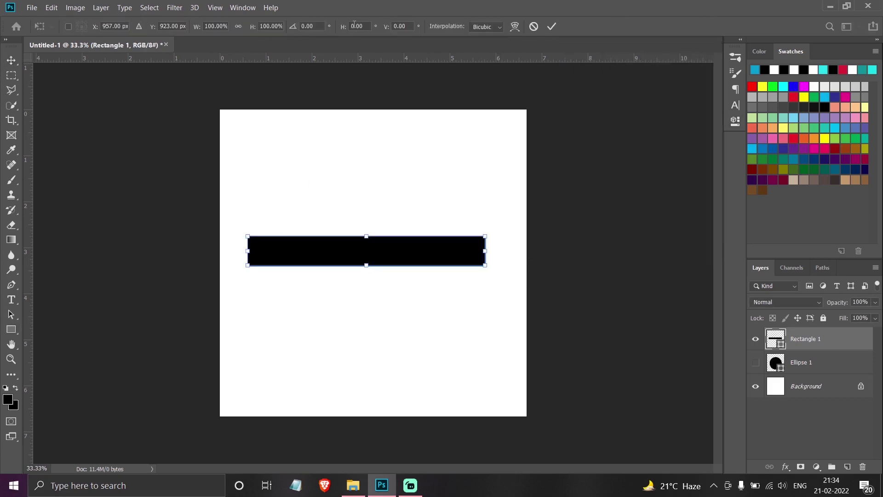
pyautogui.write('20')
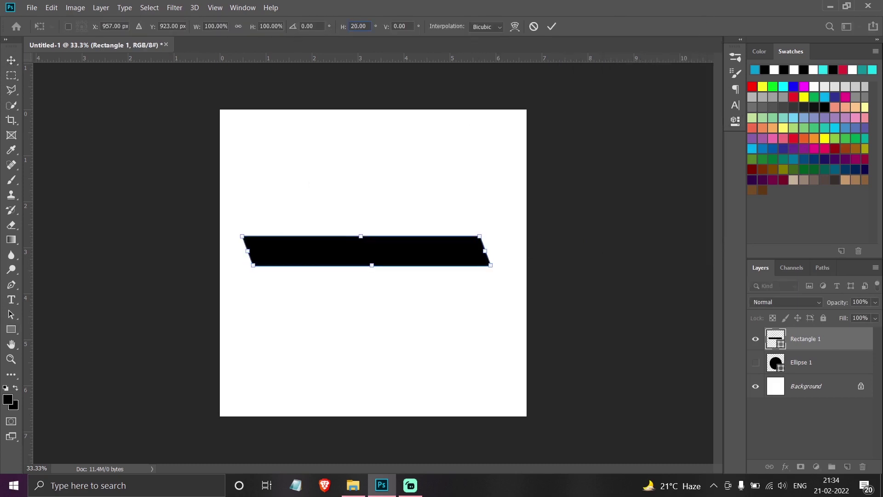
pyautogui.write('-20')
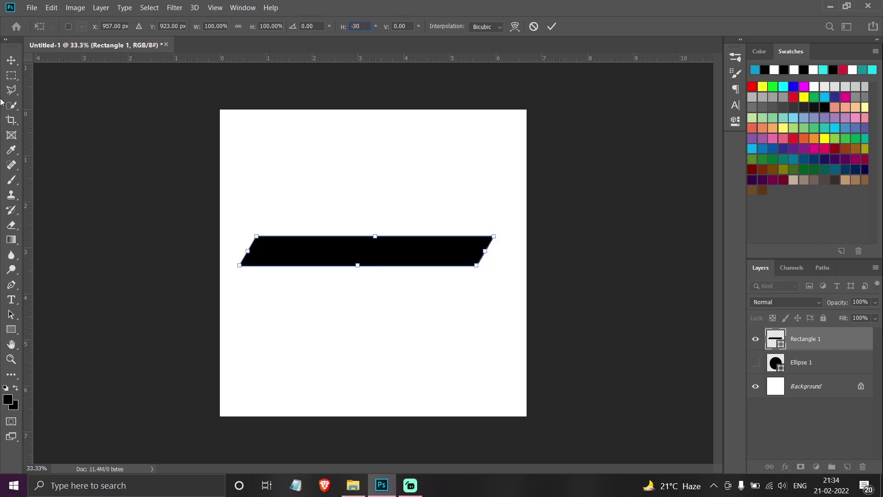
pyautogui.press('Return')
# Select the right part of the slanted bar and add a layer mask showing only that part.
pyautogui.click(11, 77)
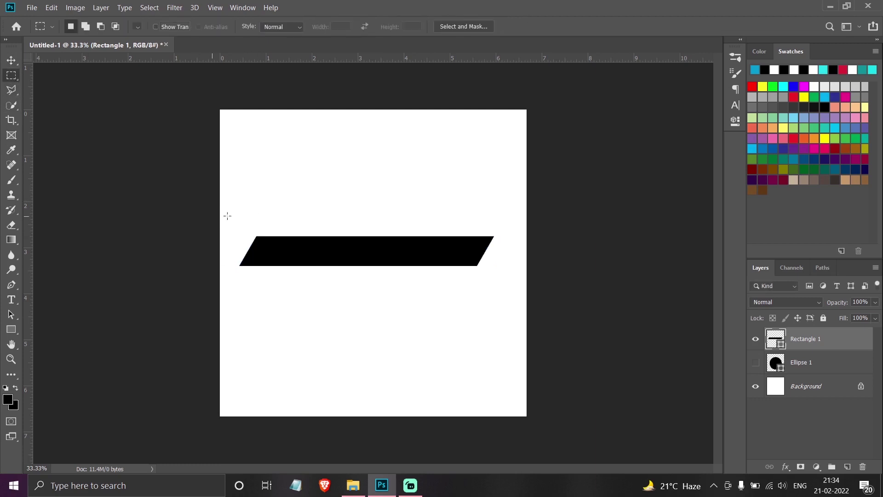
pyautogui.moveTo(276, 215); pyautogui.dragTo(518, 290)
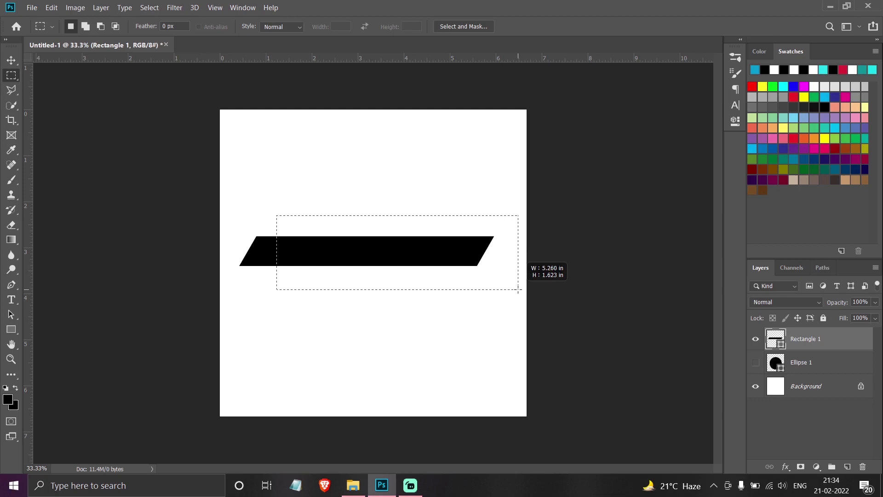
pyautogui.click(362, 214)
pyautogui.moveTo(327, 221); pyautogui.dragTo(509, 280)
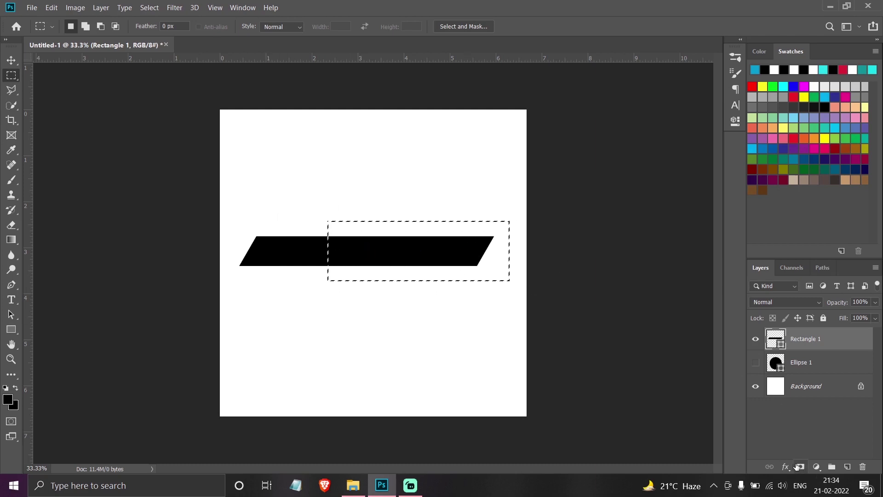
pyautogui.click(800, 466)
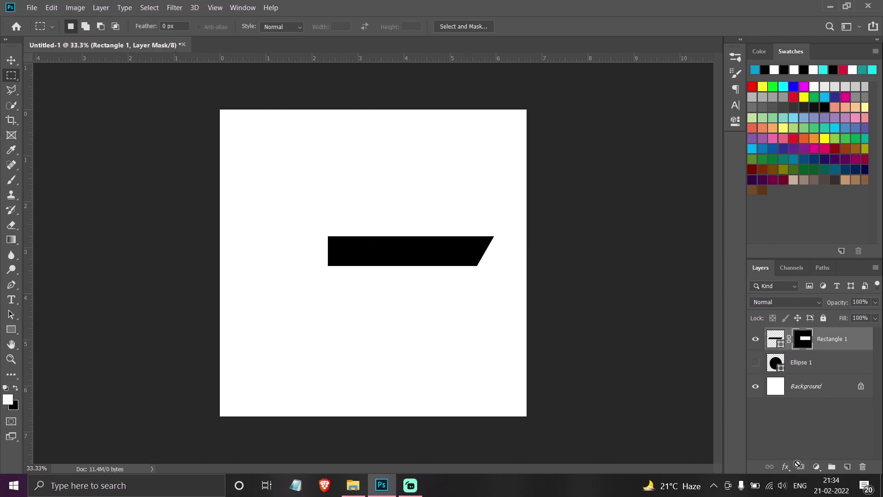
# Nudge the trimmed bar, invert its layer mask with Ctrl+I, and return to the photo document.
pyautogui.click(11, 60)
pyautogui.moveTo(386, 243); pyautogui.dragTo(410, 255)
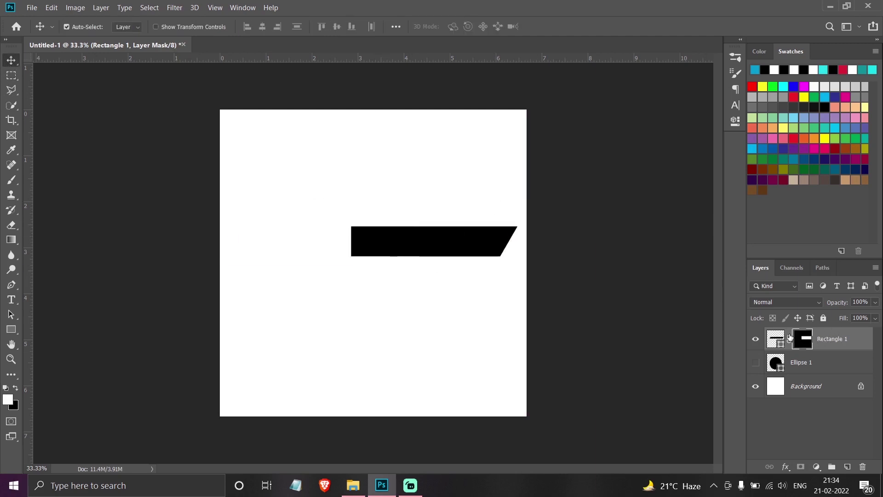
pyautogui.hotkey('ctrl', 'i')
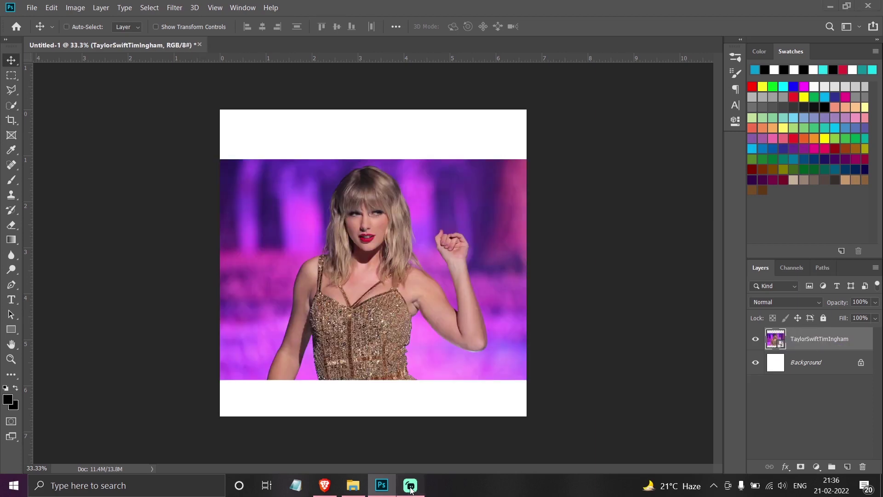
pyautogui.click(410, 485)
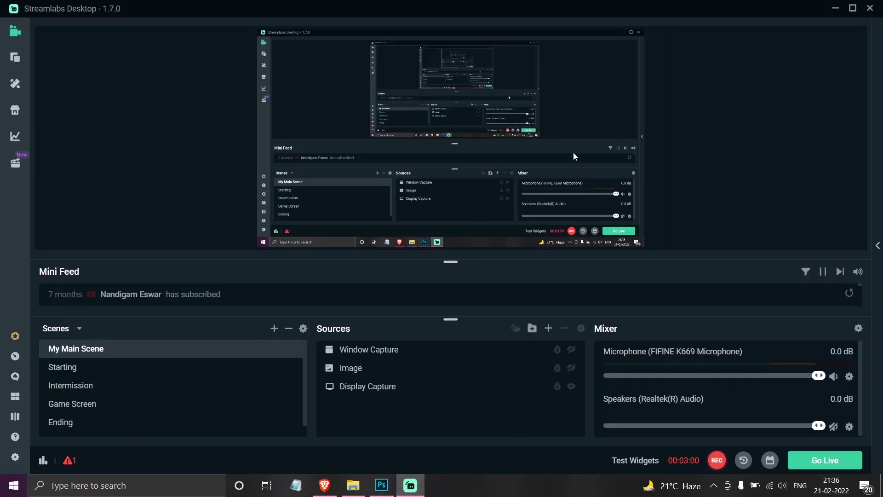
pyautogui.click(835, 8)
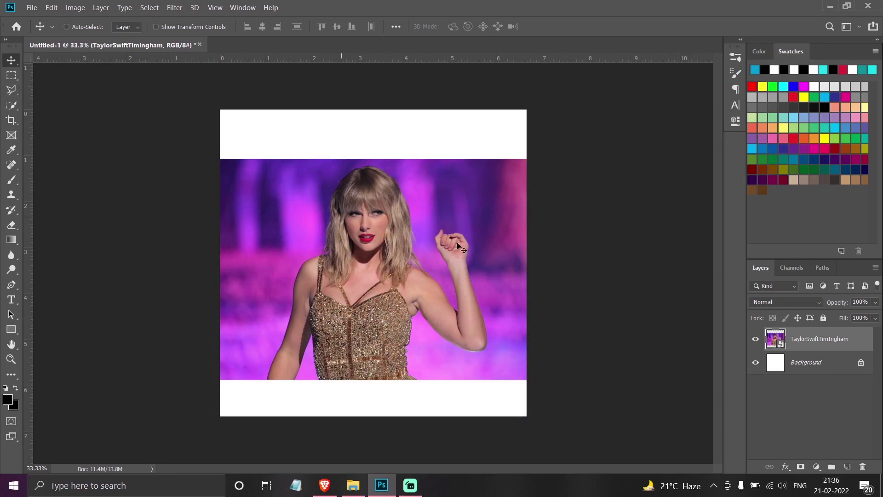
# With the Quick Selection tool, use Select Subject on the performer and zoom in to check the outline.
pyautogui.click(12, 107)
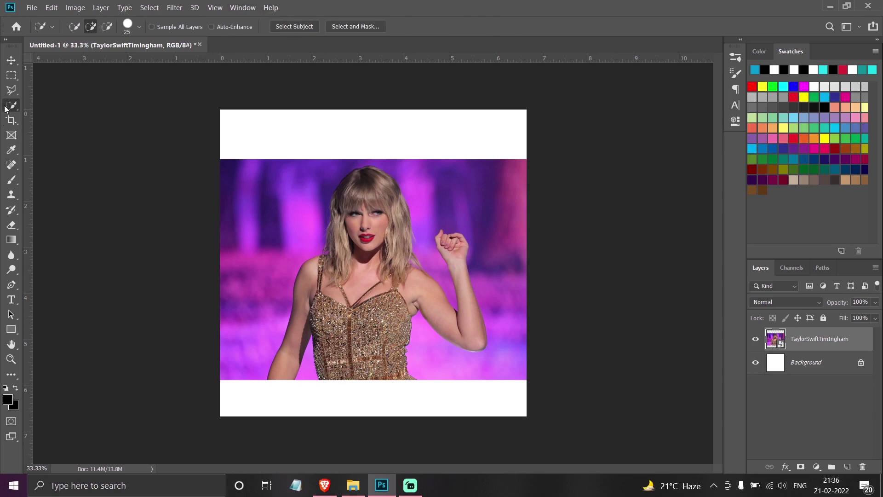
pyautogui.click(286, 29)
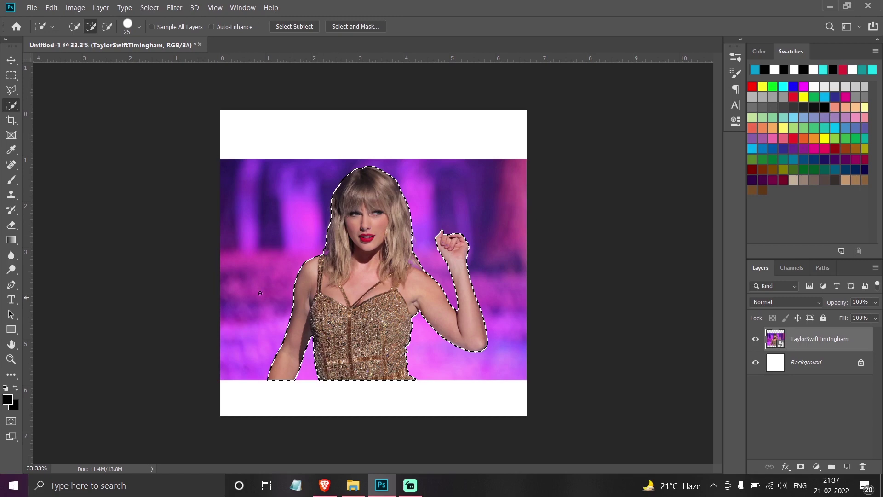
pyautogui.hotkey('ctrl', '+')
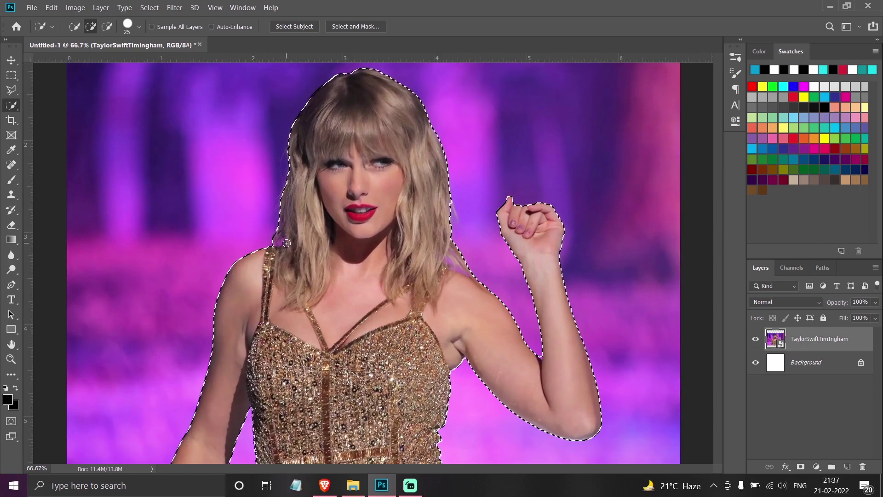
pyautogui.scroll(2, 284, 238)
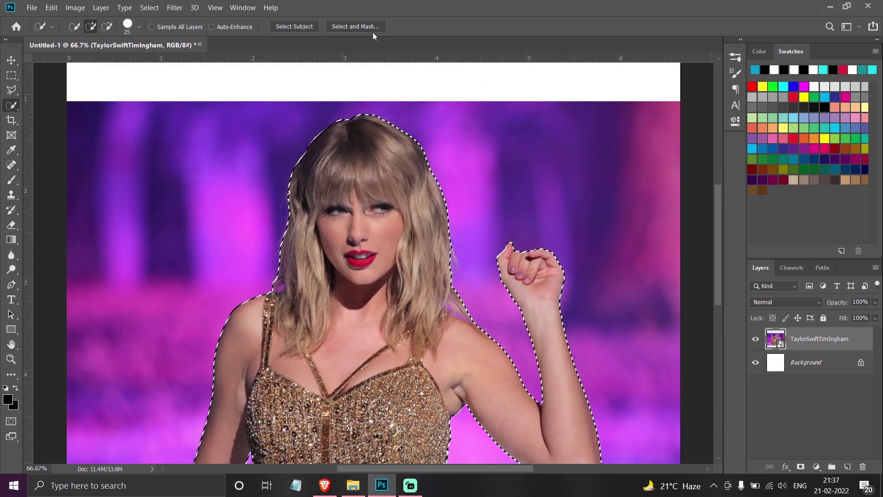
# In Select and Mask, zoom in and use the Refine Edge Brush on the hair beside the raised hand.
pyautogui.click(370, 28)
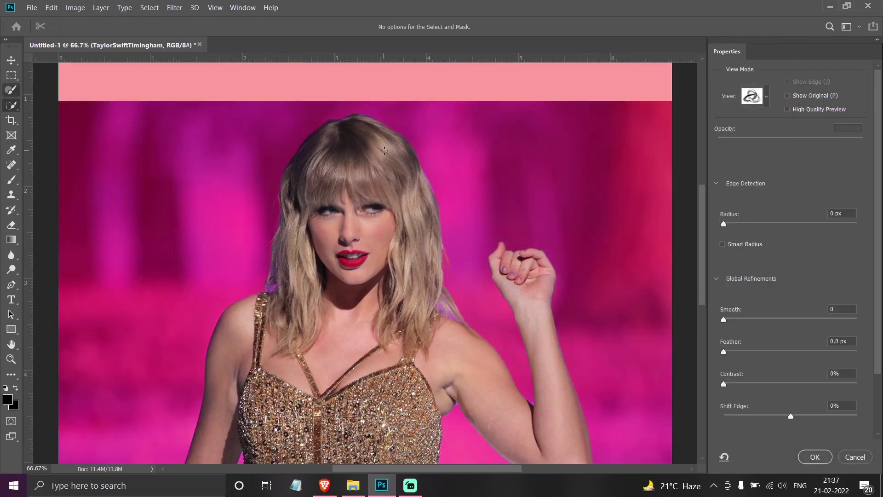
pyautogui.hotkey('ctrl', '+')
pyautogui.hotkey('ctrl', '+')
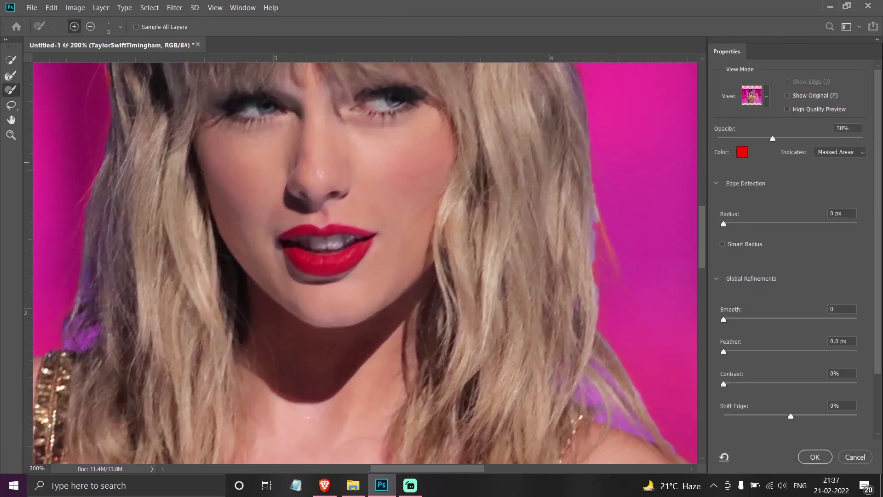
pyautogui.scroll(1, 365, 262)
pyautogui.click(11, 75)
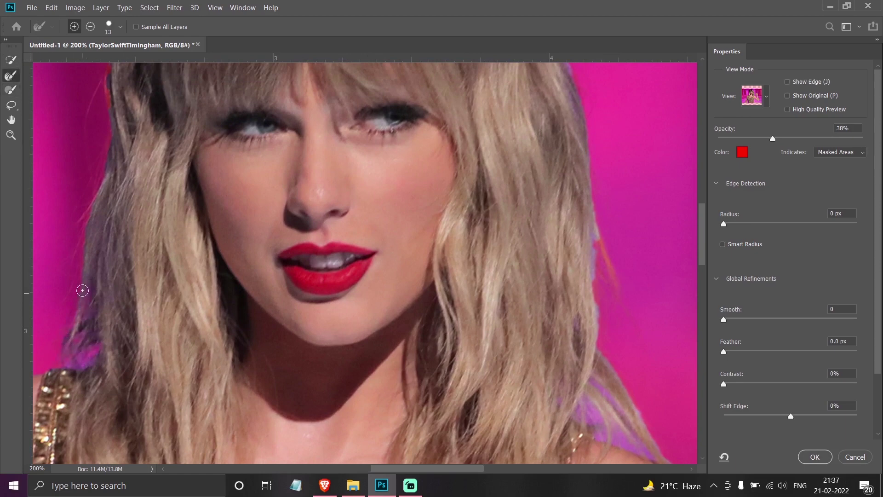
pyautogui.scroll(5, 82, 290)
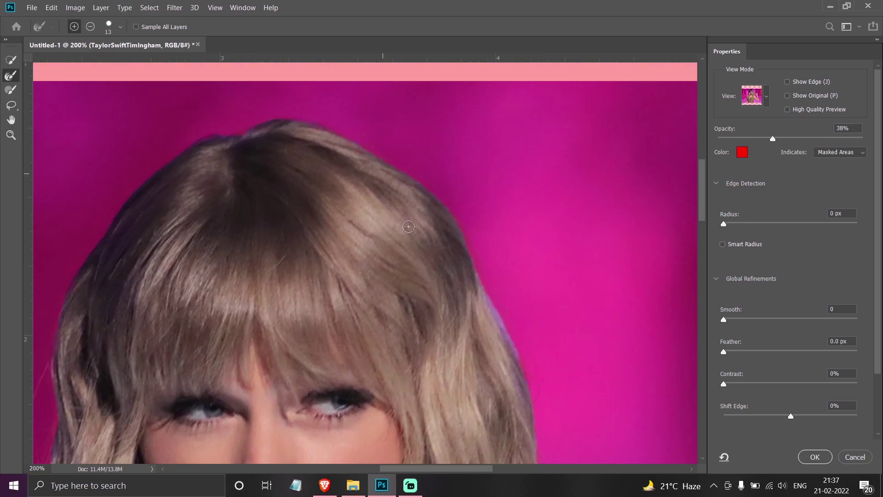
pyautogui.scroll(-7, 408, 226)
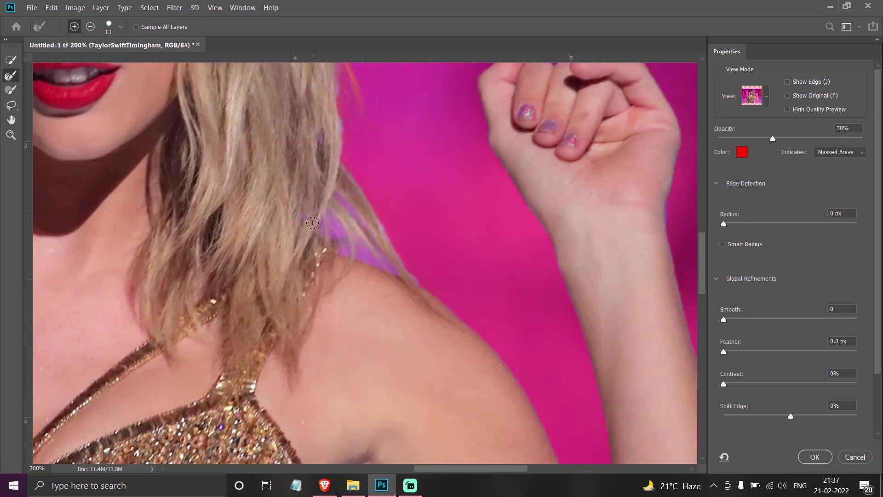
pyautogui.moveTo(312, 223); pyautogui.dragTo(337, 107)
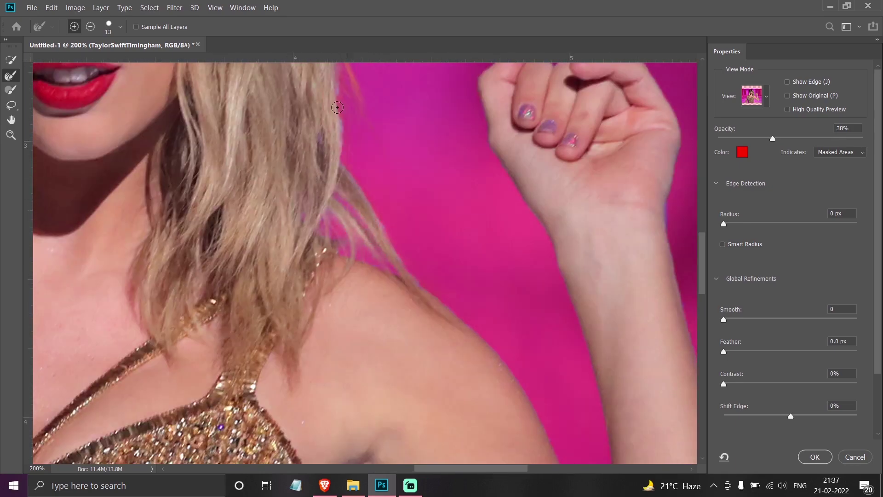
pyautogui.hotkey('ctrl', '-')
pyautogui.hotkey('ctrl', '-')
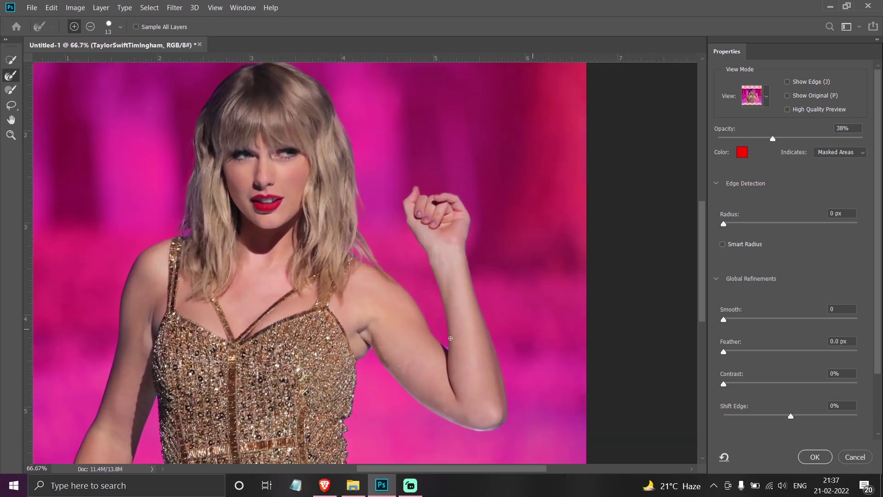
# Accept the refined selection and add it as a layer mask on the photo layer, cutting out the performer.
pyautogui.click(818, 460)
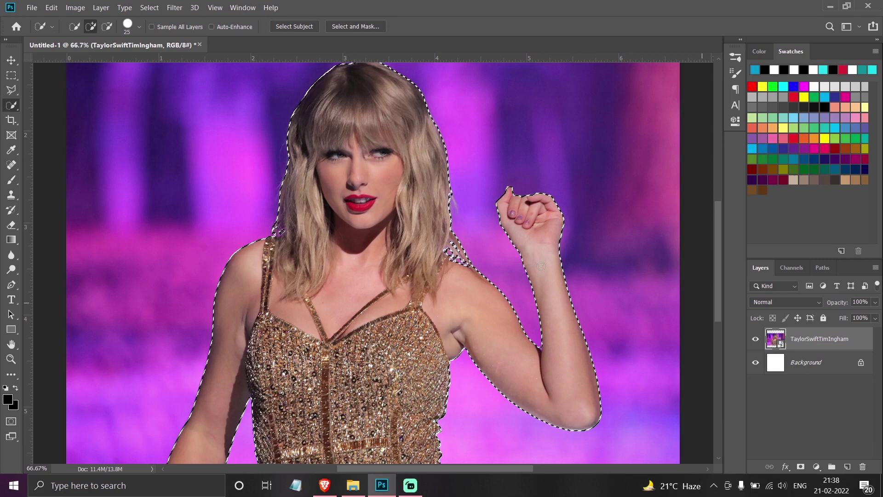
pyautogui.click(801, 466)
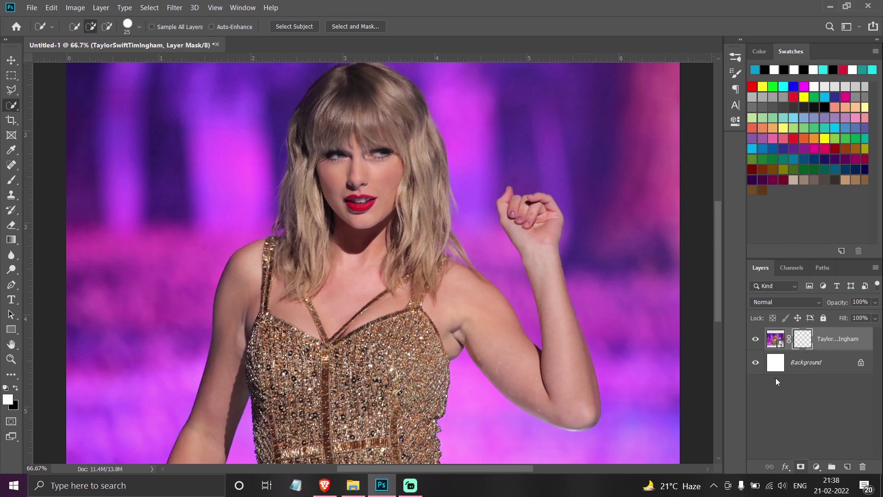
pyautogui.scroll(-3, 290, 214)
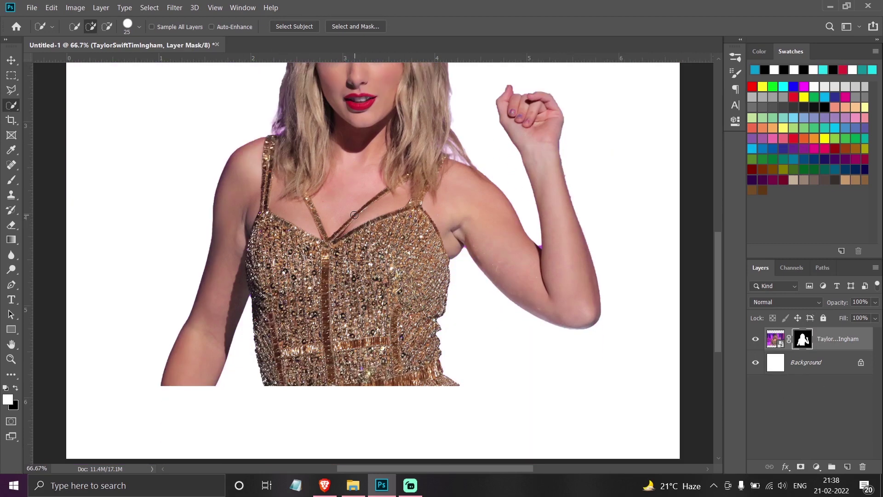
pyautogui.scroll(-2, 352, 205)
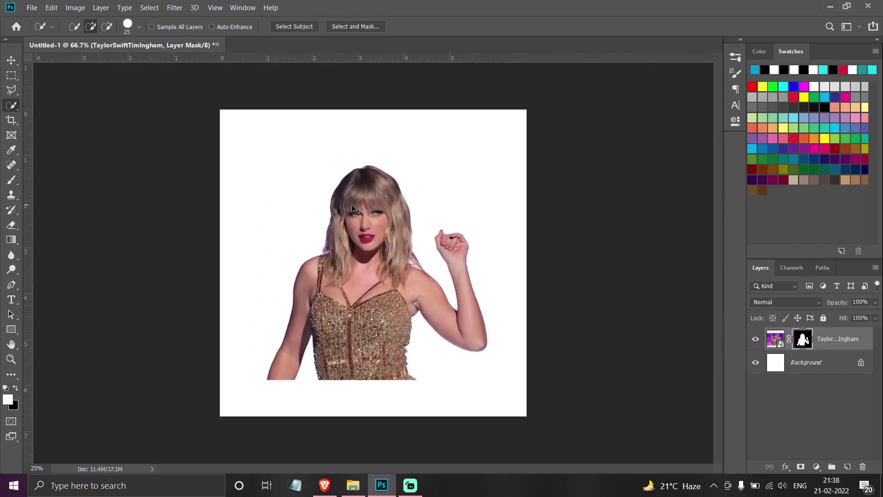
pyautogui.scroll(1, 354, 208)
pyautogui.scroll(1, 354, 208)
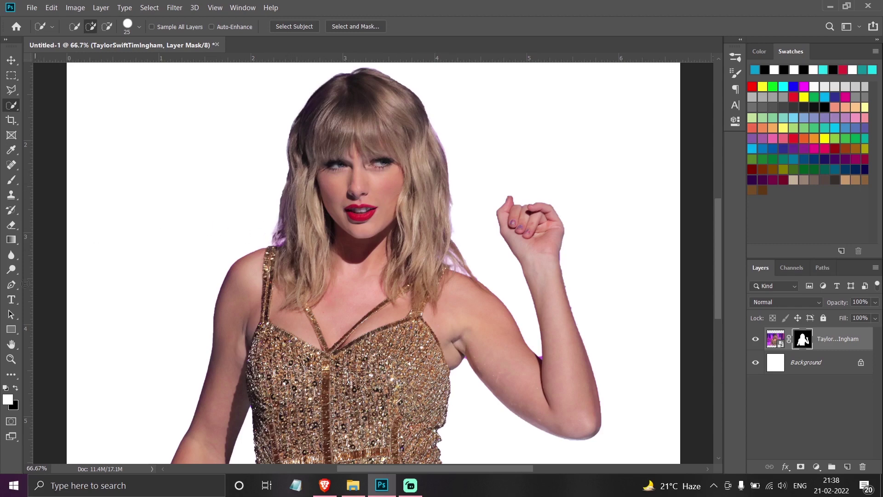
pyautogui.click(11, 180)
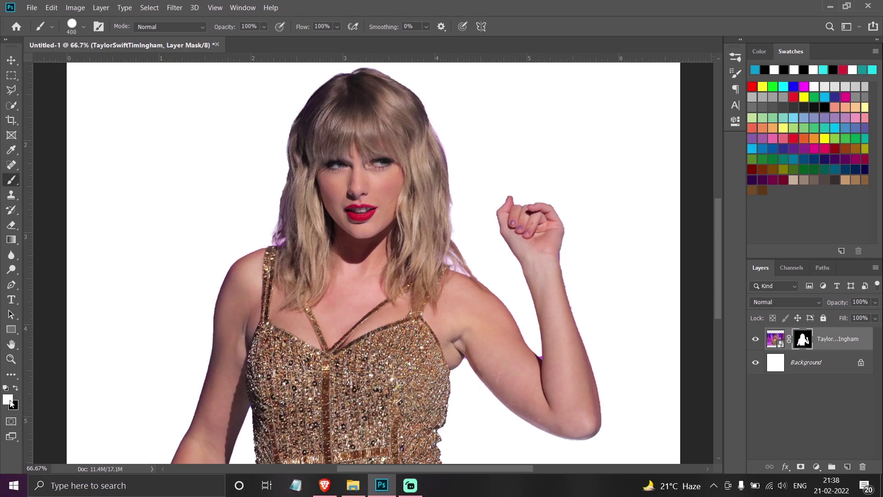
# Shrink the brush to 45 px, test a stroke along the hair edge on the mask, then undo it.
pyautogui.press('[')
pyautogui.press('[')
pyautogui.press('[')
pyautogui.press('[')
pyautogui.press('[')
pyautogui.press('[')
pyautogui.press('[')
pyautogui.press('[')
pyautogui.press('[')
pyautogui.press('[')
pyautogui.press('[')
pyautogui.press('[')
pyautogui.press('[')
pyautogui.moveTo(278, 239)
pyautogui.mouseDown()
pyautogui.moveTo(293, 134)
pyautogui.moveTo(321, 85)
pyautogui.moveTo(343, 70)
pyautogui.moveTo(409, 84)
pyautogui.mouseUp()
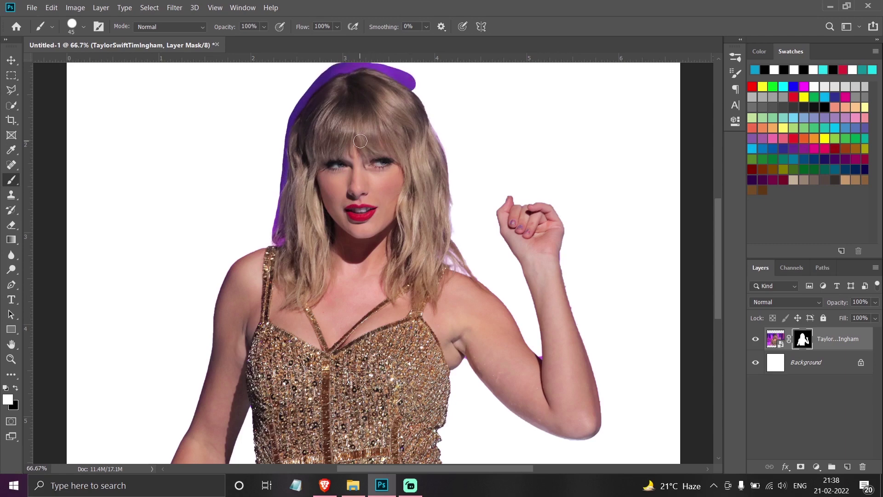
pyautogui.hotkey('ctrl', 'z')
pyautogui.scroll(-3, 331, 184)
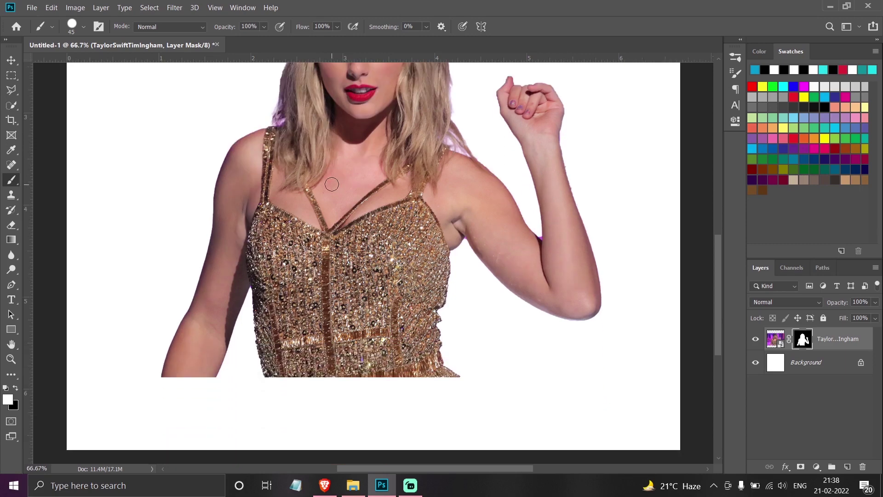
pyautogui.hotkey('ctrl', '-')
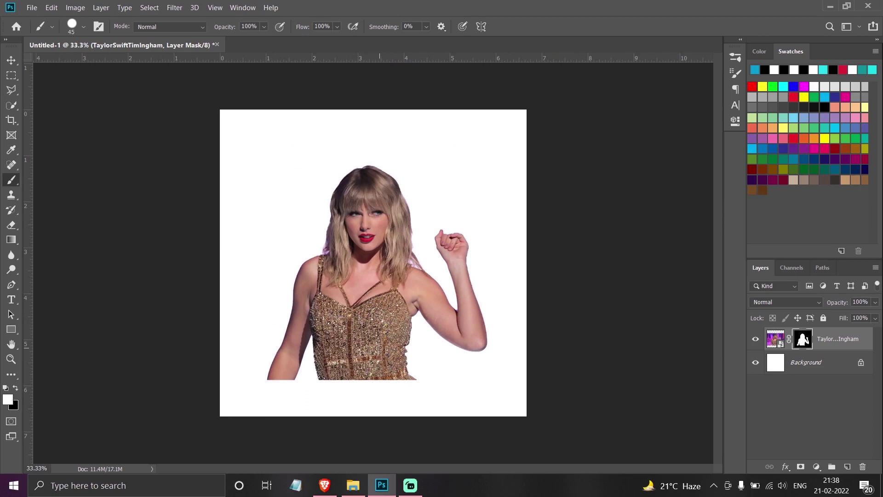
# Switch to the Soft Round brush preset at 500 px.
pyautogui.press(']')
pyautogui.press(']')
pyautogui.press(']')
pyautogui.click(87, 30)
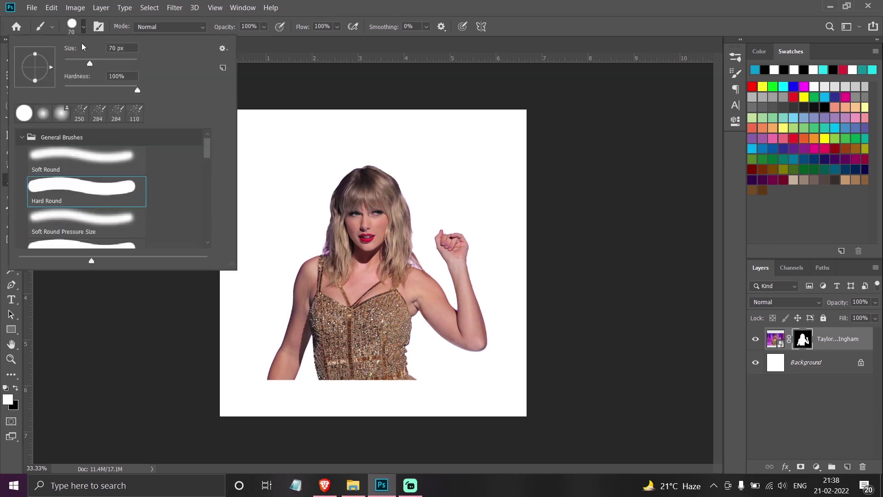
pyautogui.click(65, 169)
pyautogui.press('Return')
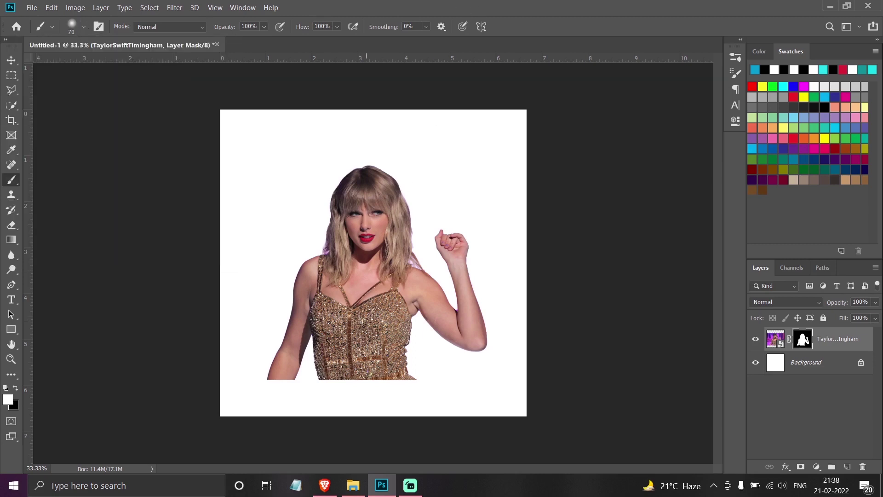
pyautogui.press(']')
pyautogui.press(']')
pyautogui.press(']')
pyautogui.press(']')
pyautogui.press(']')
pyautogui.press(']')
pyautogui.press(']')
pyautogui.press(']')
pyautogui.press(']')
pyautogui.press(']')
pyautogui.press(']')
pyautogui.press('[')
# Paint black on the mask along the dress bottom with 500 px, then 900 px strokes.
pyautogui.click(16, 388)
pyautogui.moveTo(428, 400)
pyautogui.mouseDown()
pyautogui.moveTo(305, 410)
pyautogui.moveTo(254, 403)
pyautogui.moveTo(380, 410)
pyautogui.moveTo(443, 394)
pyautogui.mouseUp()
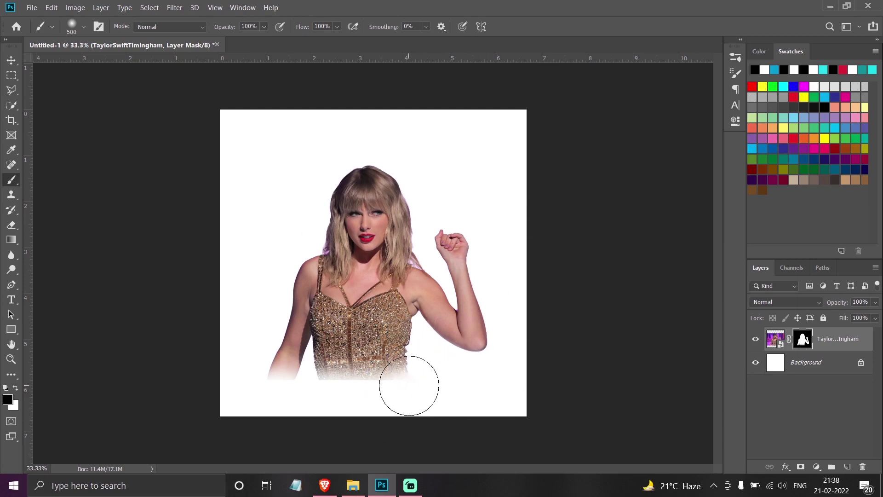
pyautogui.press(']')
pyautogui.press(']')
pyautogui.press(']')
pyautogui.press(']')
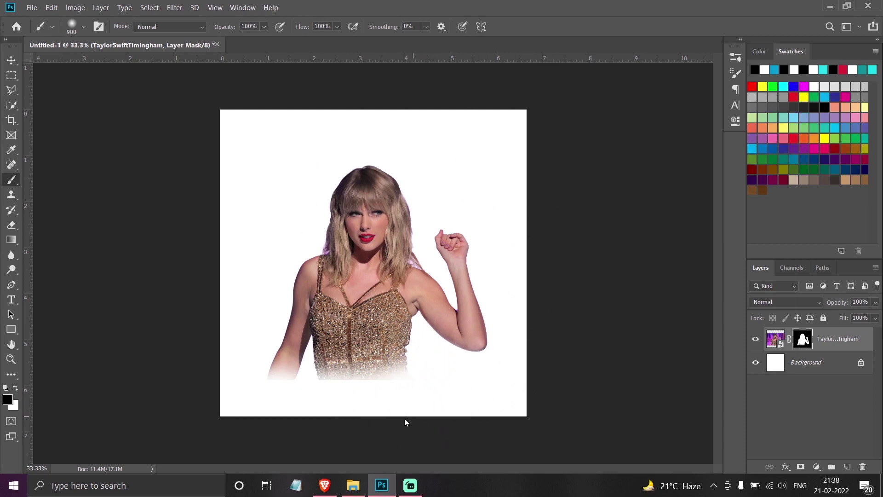
pyautogui.moveTo(377, 421); pyautogui.dragTo(291, 424)
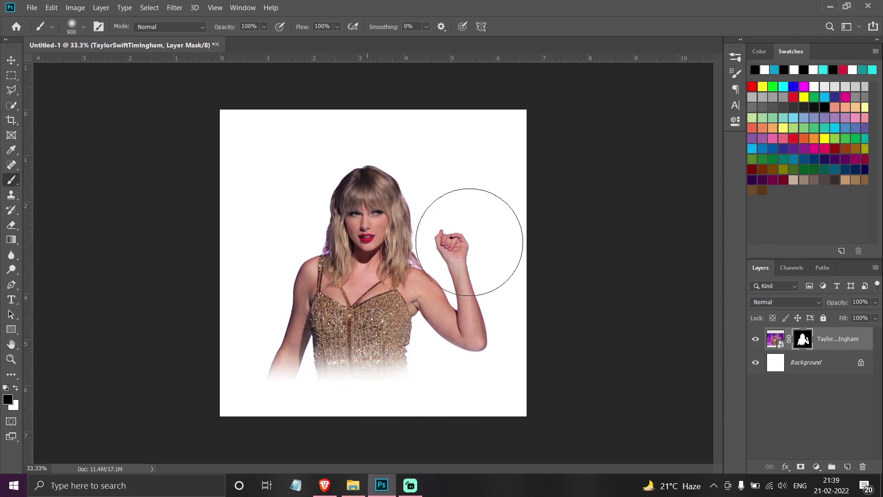
pyautogui.press('v')
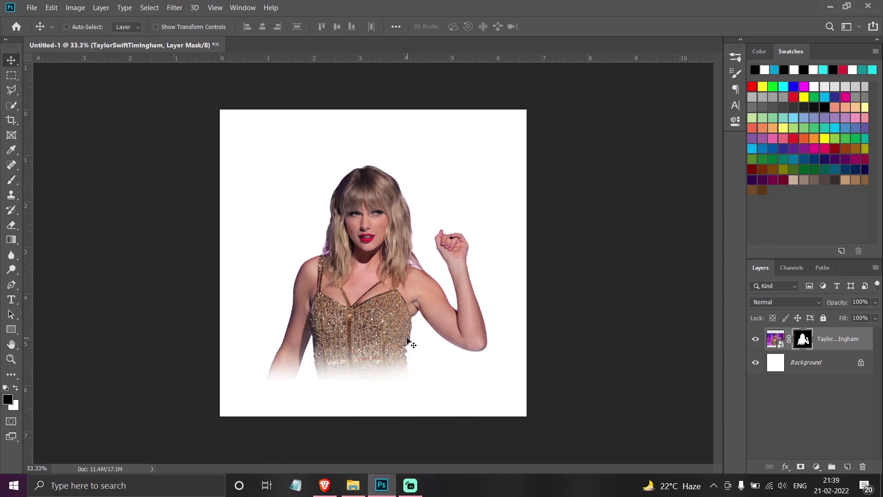